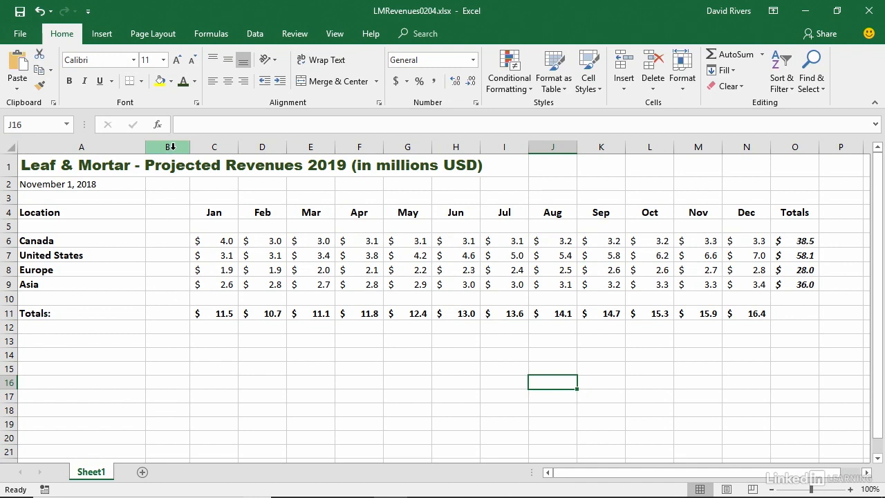
Step: Delete the empty sheet column B between the Location column and the Jan figures
click(171, 146)
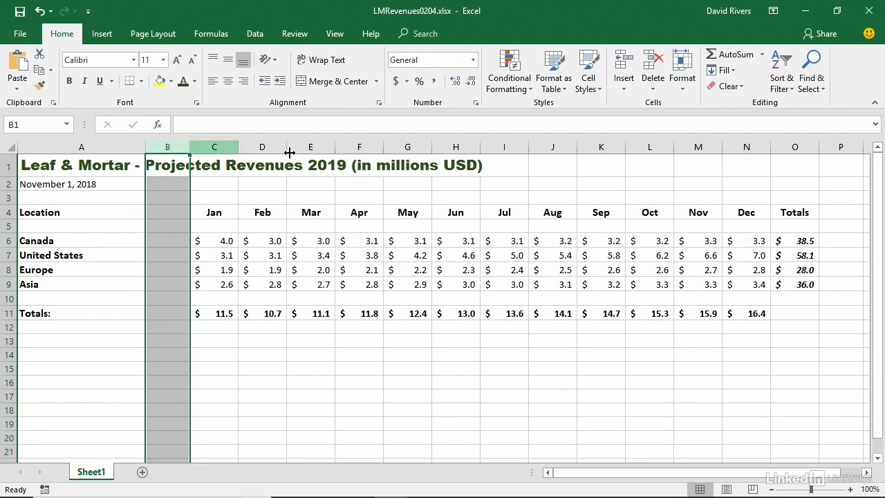
click(654, 90)
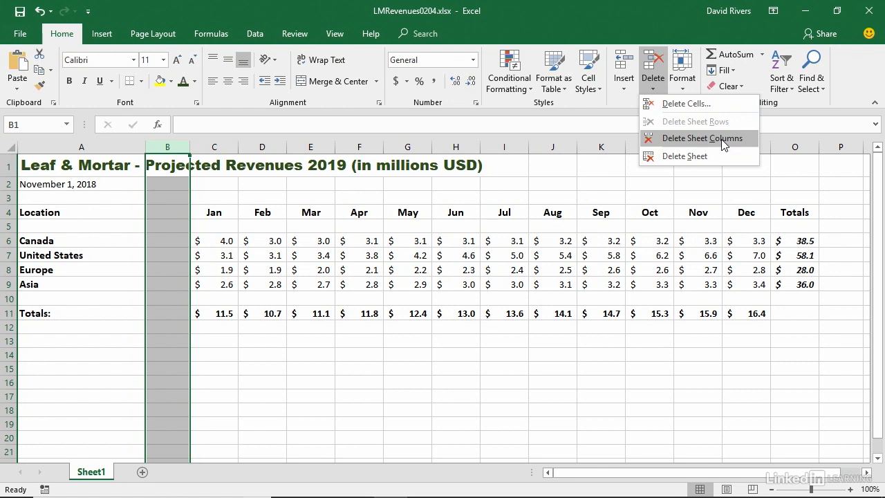
click(701, 138)
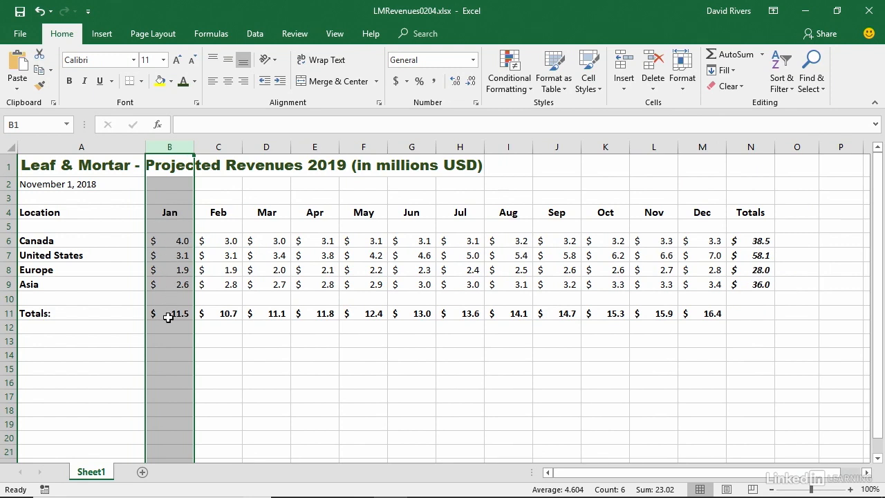
click(231, 343)
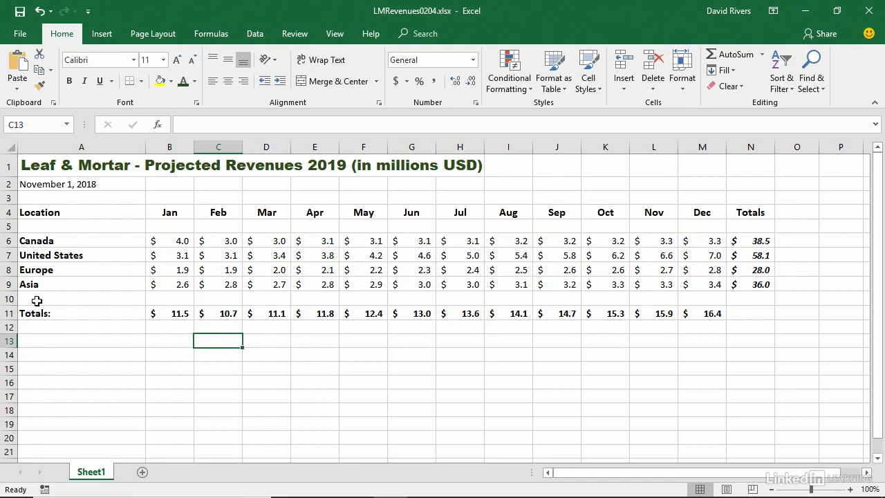
Step: Delete the empty row 10 between the Asia row and the Totals row
click(9, 298)
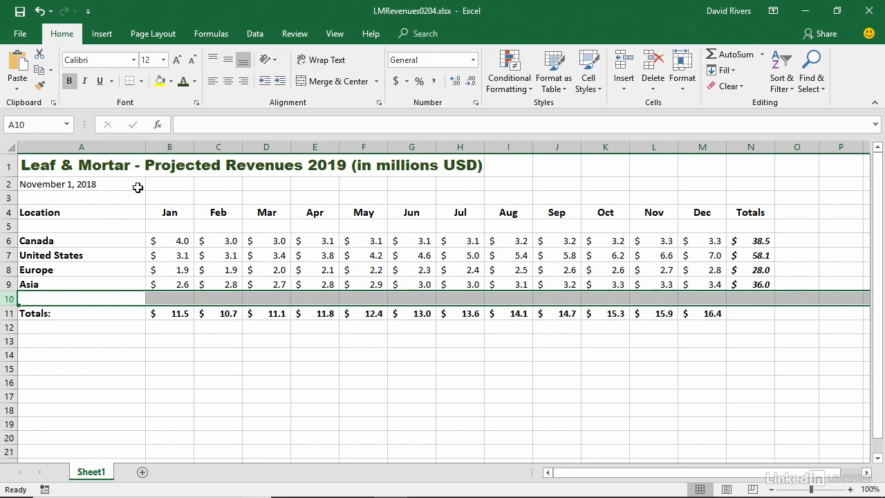
right_click(170, 151)
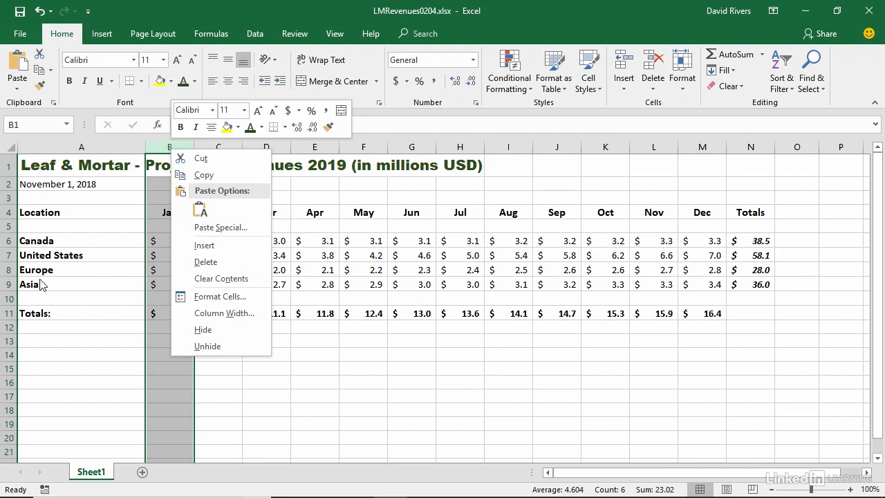
key(Escape)
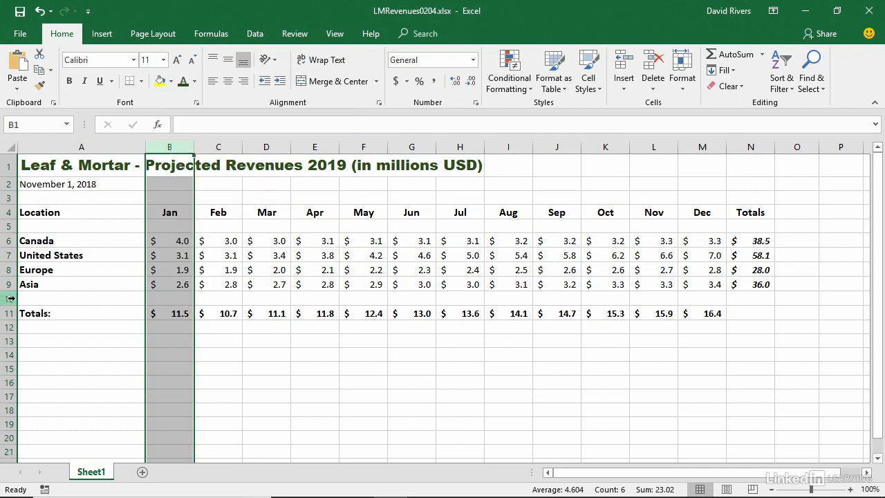
right_click(12, 298)
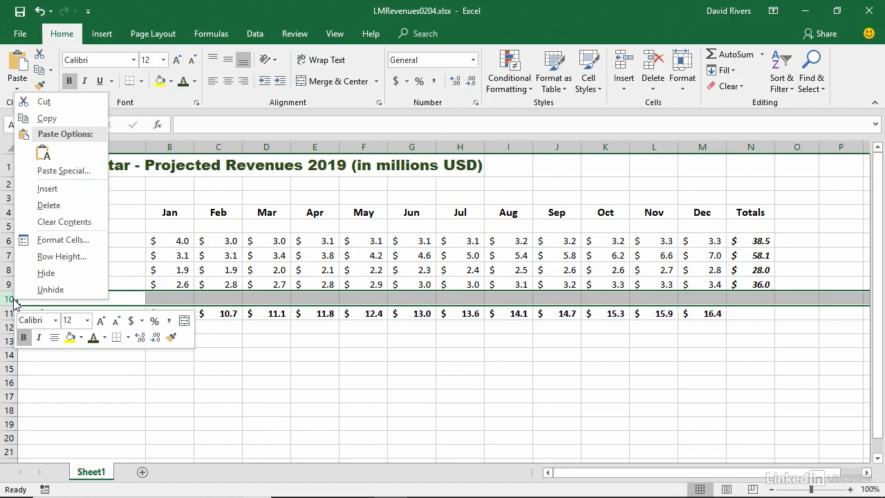
click(56, 211)
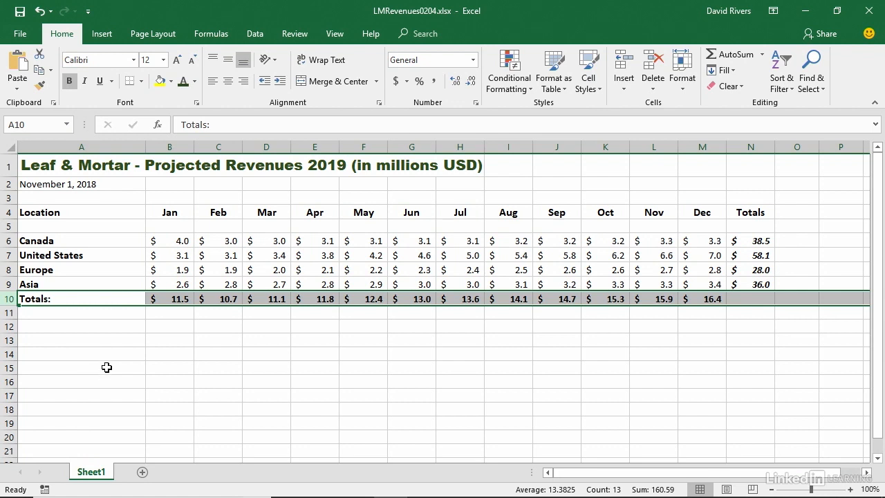
Step: Delete the empty rows 5 and 3, directly below and above the Location heading row
right_click(7, 226)
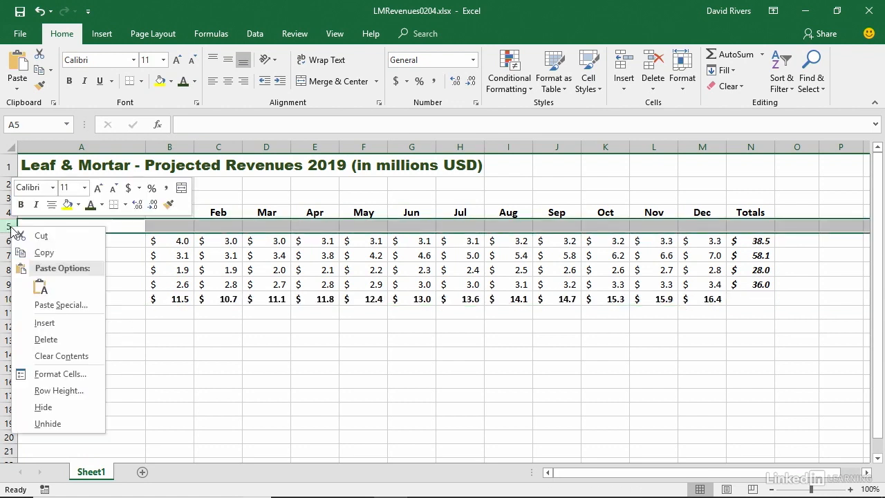
click(39, 338)
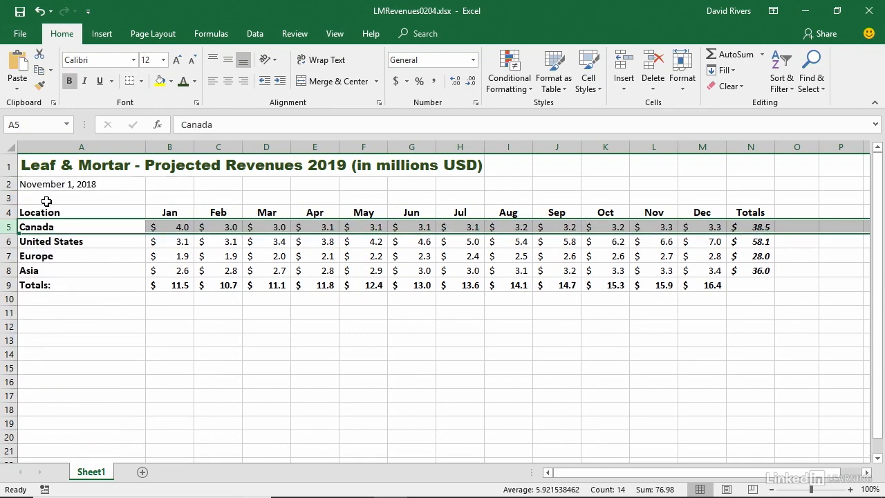
right_click(9, 199)
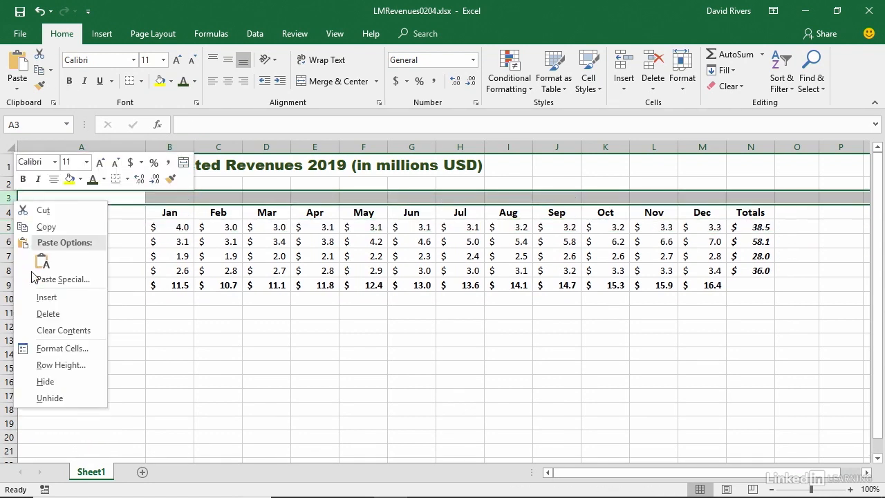
click(41, 310)
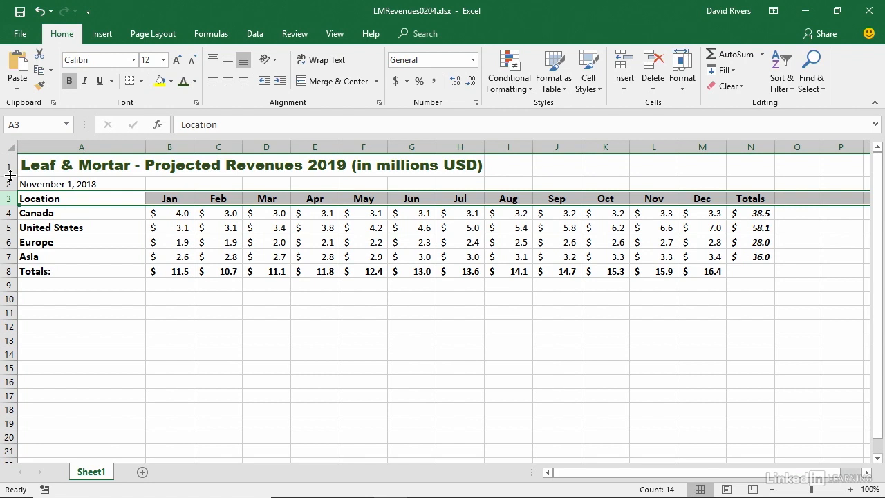
Step: Roughly double the height of row 1 and vertically centre the worksheet title in cell A1
drag(10, 175, 11, 191)
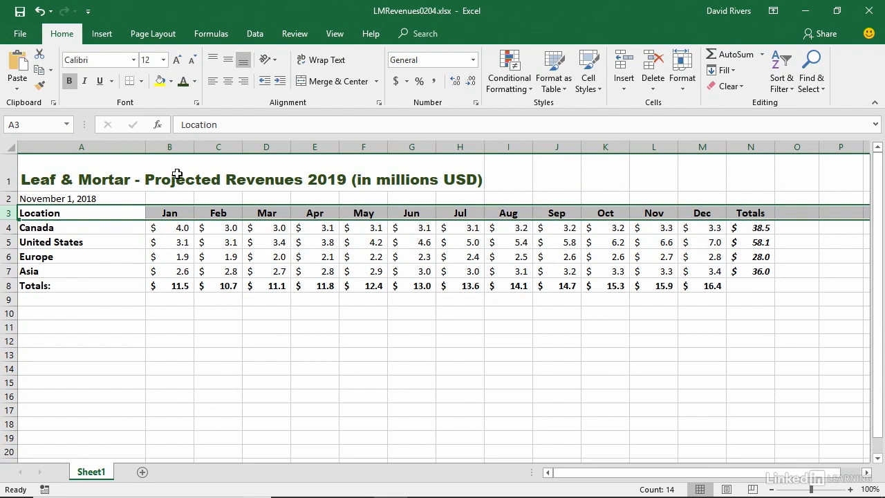
click(43, 179)
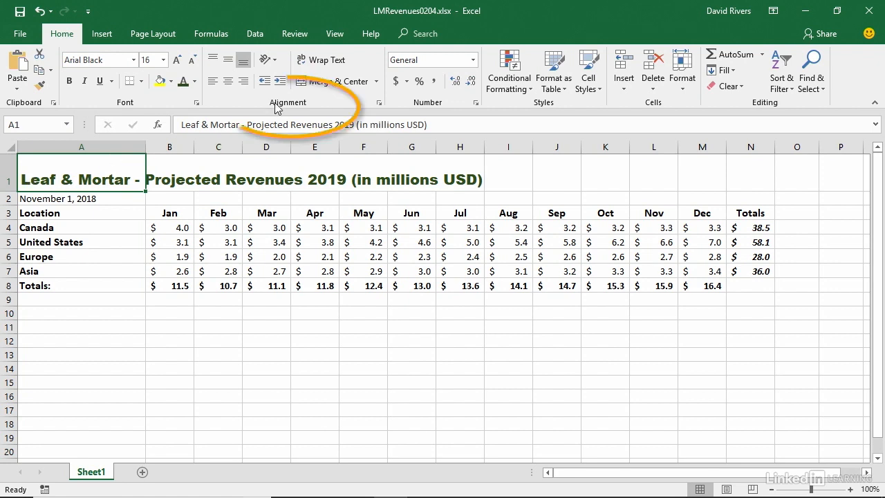
click(228, 64)
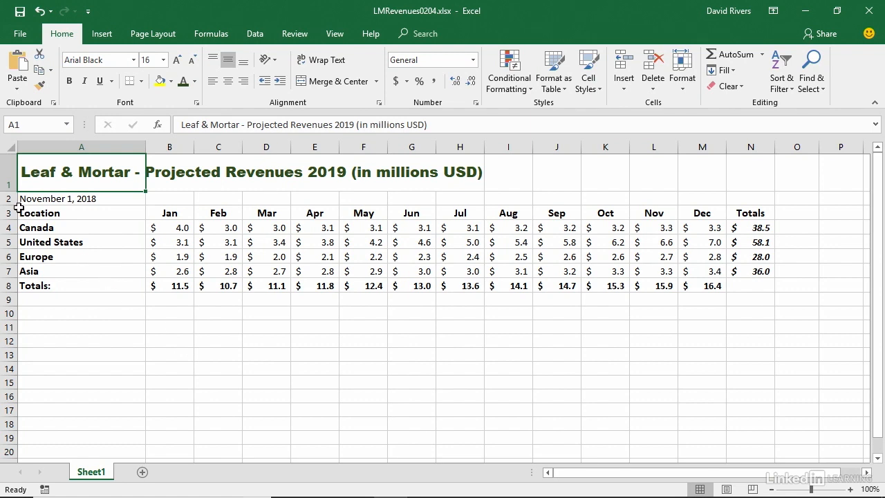
click(97, 339)
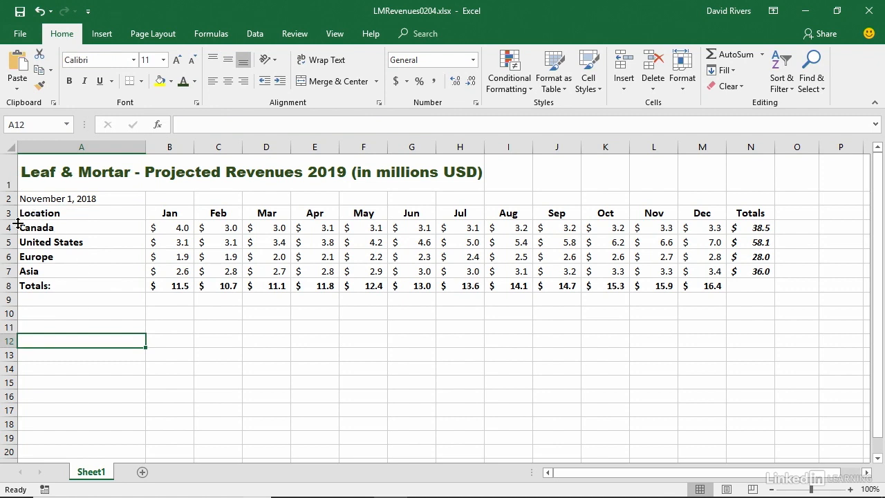
Step: Increase the height of row 2 and align the date in cell A2 to the top of its cell
drag(12, 205, 12, 219)
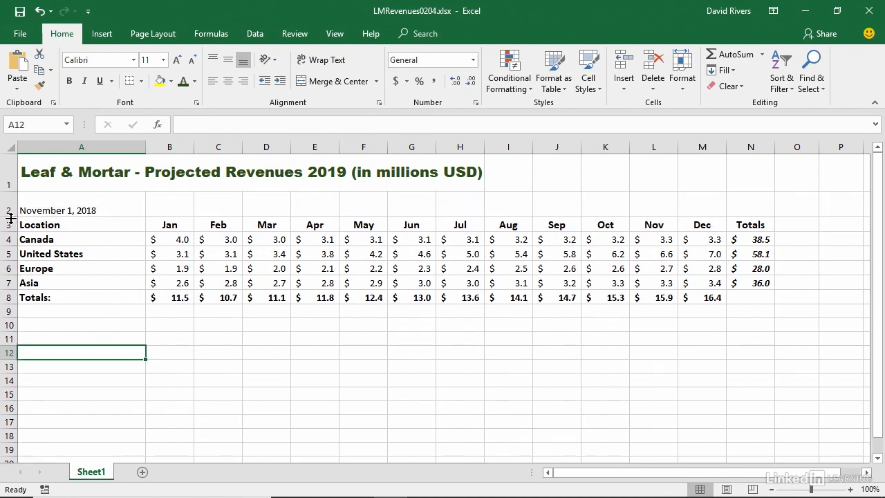
click(63, 206)
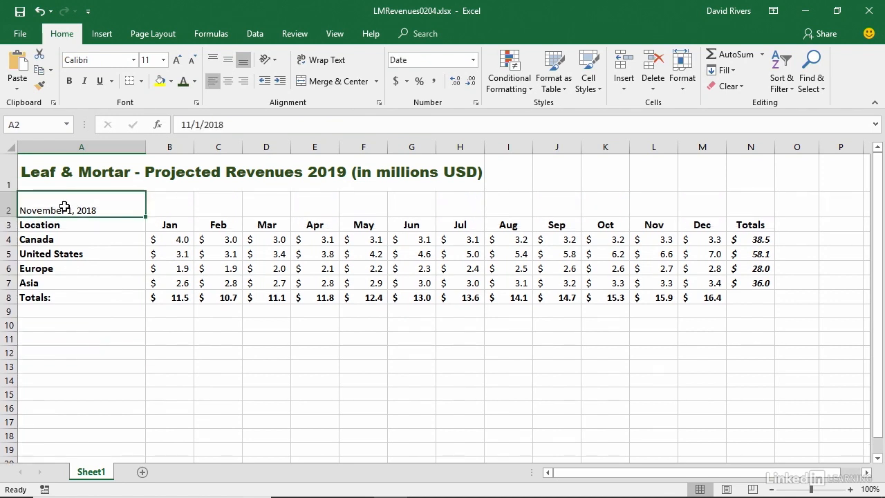
click(229, 61)
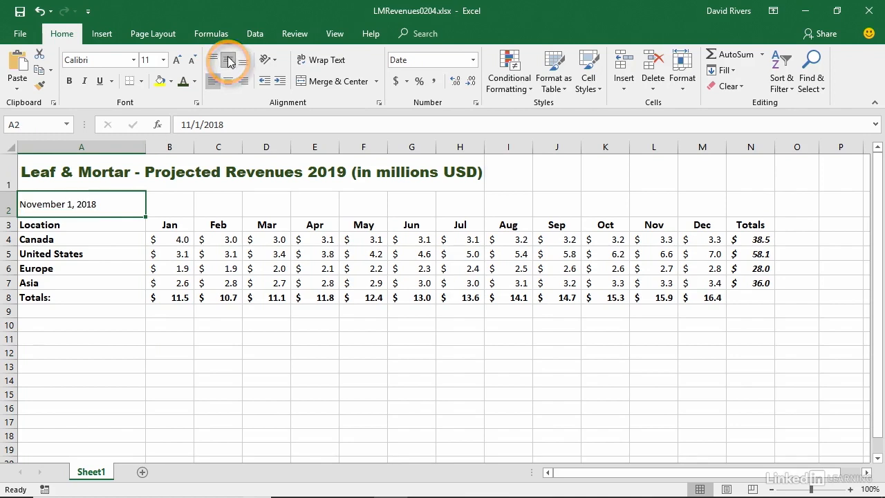
click(213, 61)
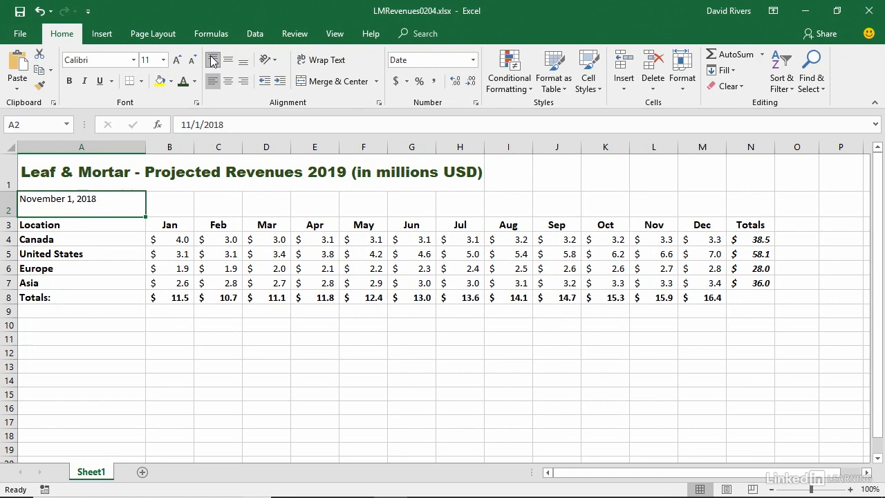
click(389, 352)
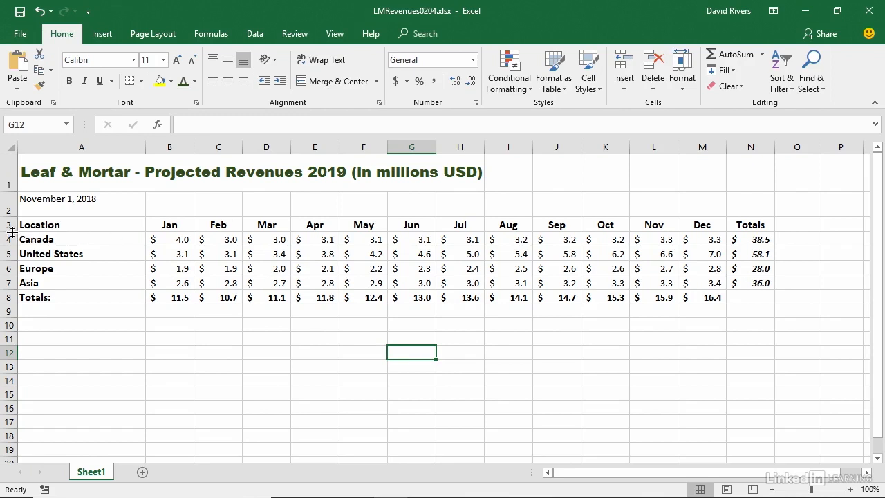
Step: Slightly increase the heights of the month heading row and the Canada row, and narrow column A closer to its location names
drag(12, 231, 11, 237)
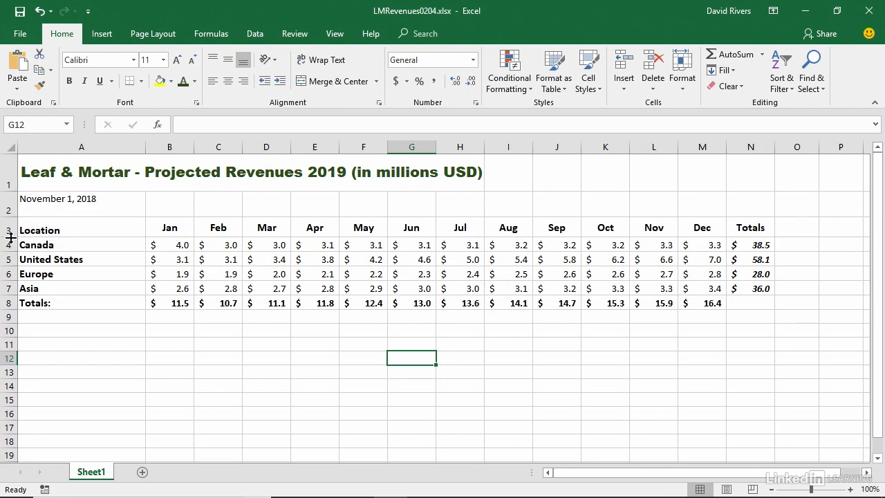
drag(10, 251, 8, 257)
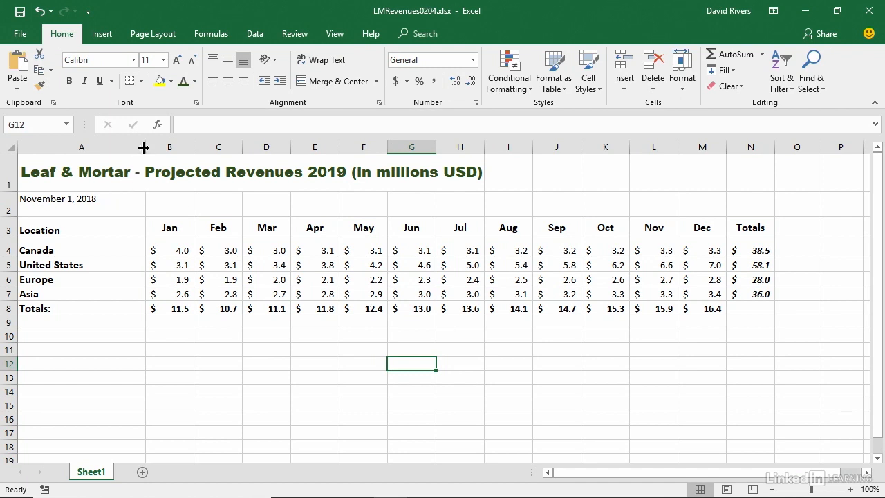
drag(144, 147, 116, 146)
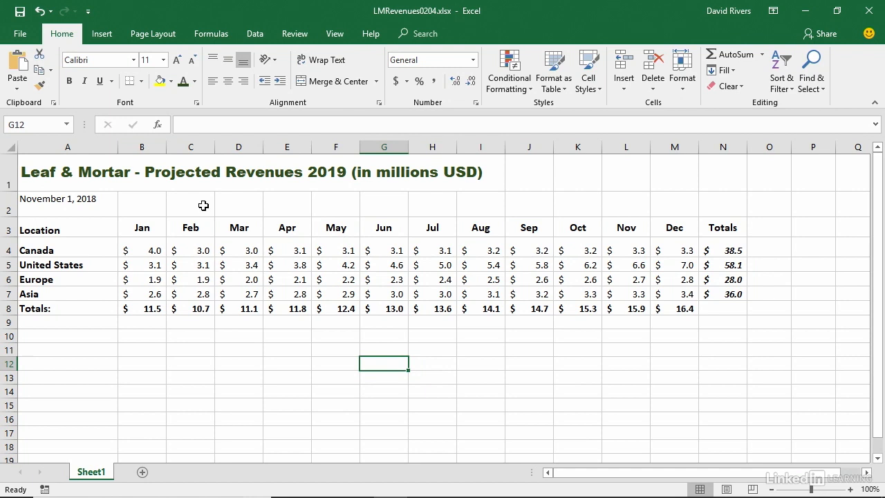
Step: Try auto-fitting the width of column A and of column B, undoing each change
double_click(118, 147)
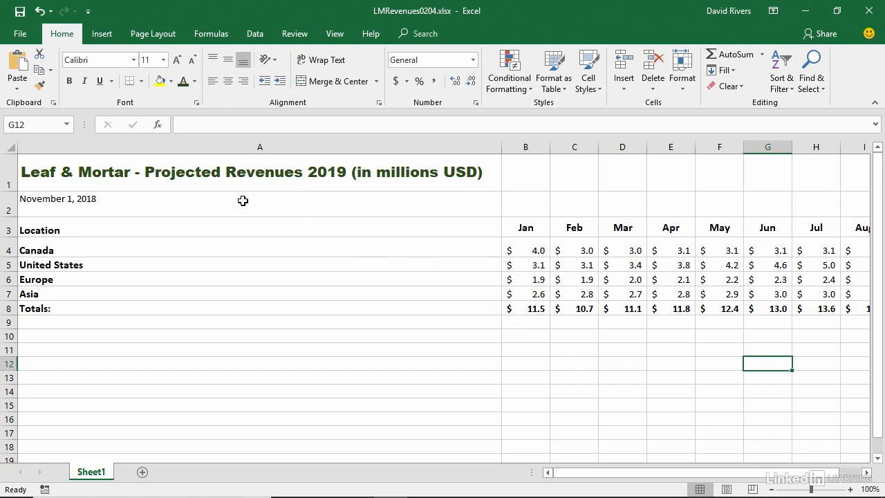
click(40, 12)
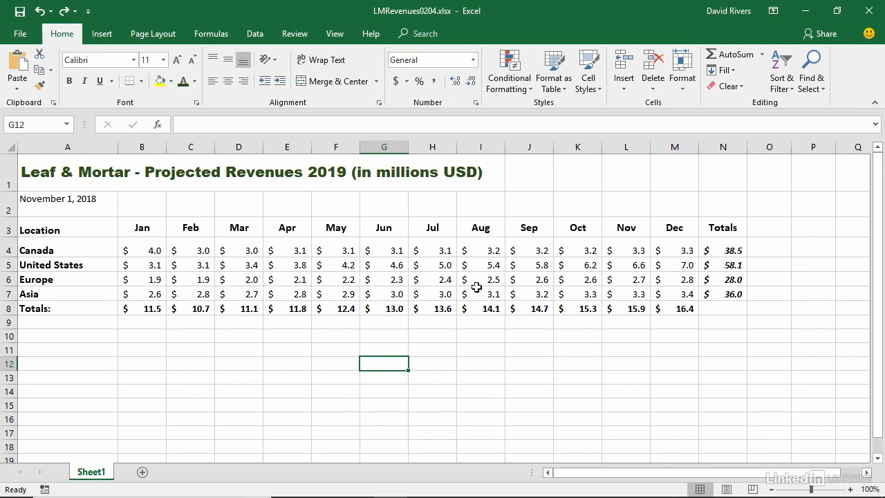
double_click(163, 147)
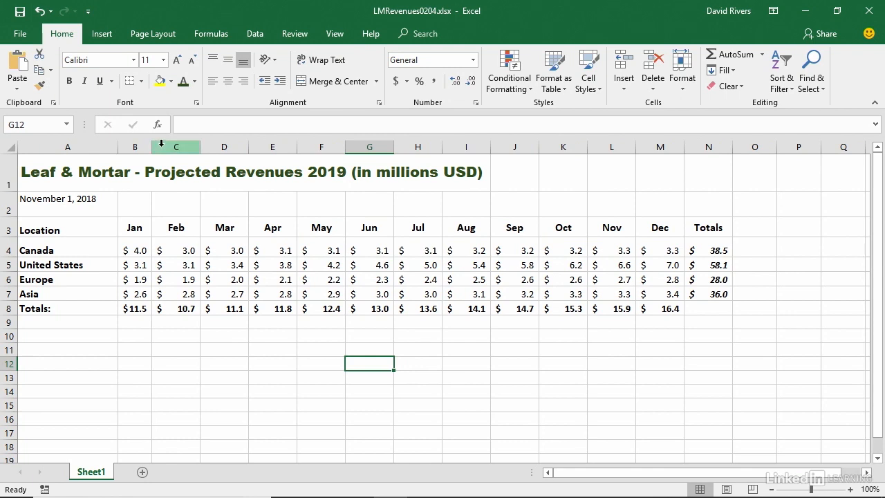
click(40, 11)
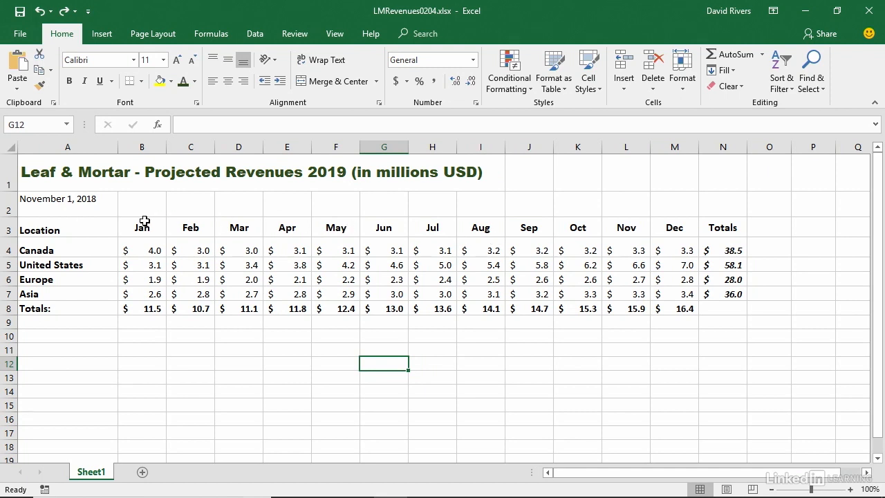
Step: Insert a blank row above the month heading row and slightly reduce its height
right_click(9, 231)
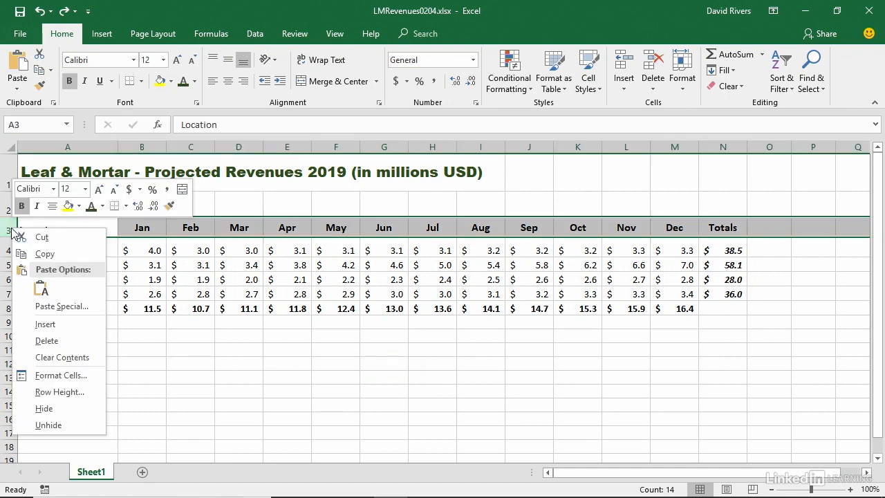
click(35, 324)
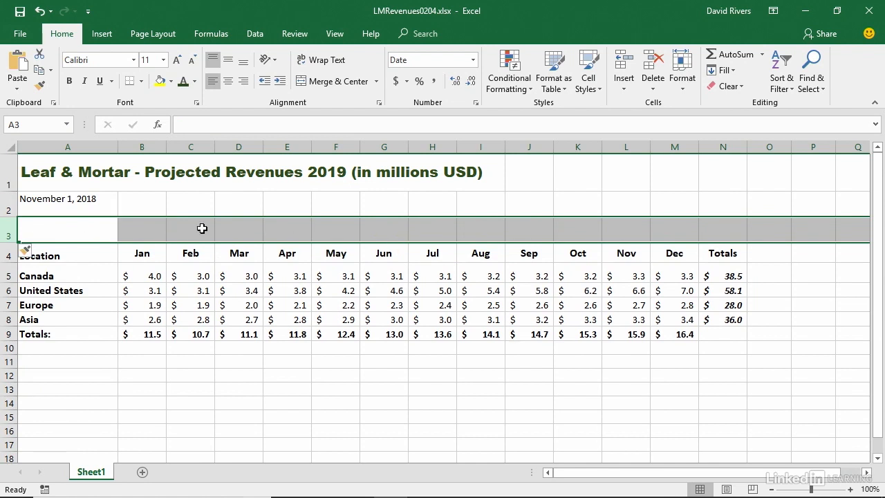
drag(12, 240, 12, 237)
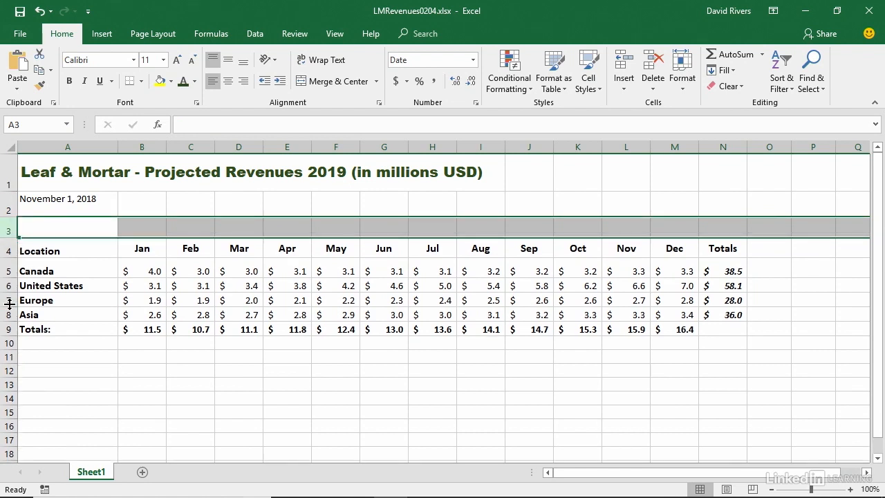
Step: Enter the quarter labels Q1, Q2, Q3 and Q4 in row 3 above Feb, May, Aug and Nov
click(191, 229)
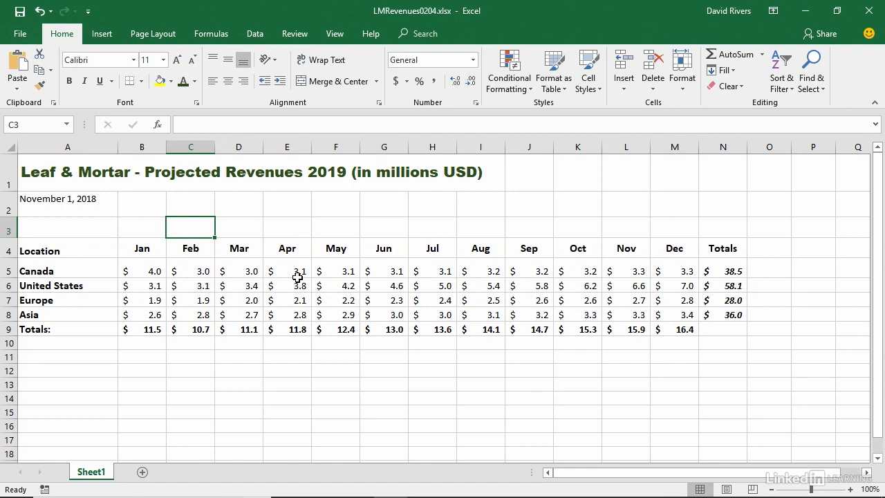
text(Q1)
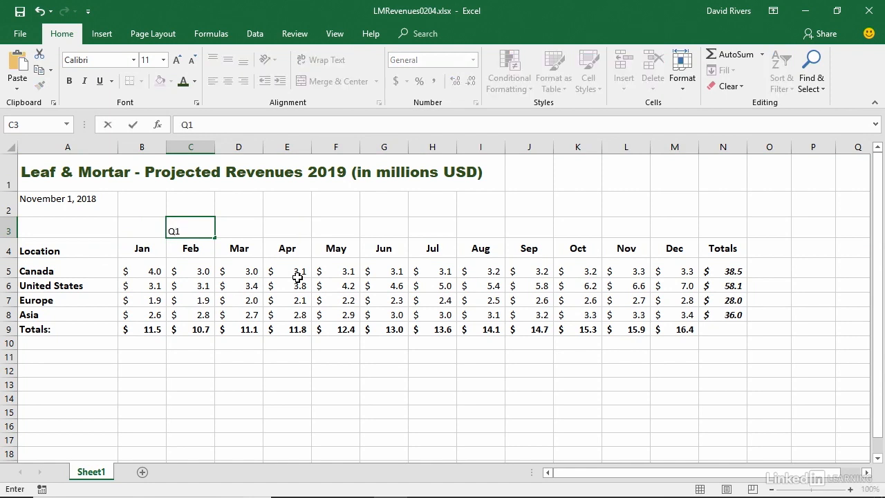
click(337, 231)
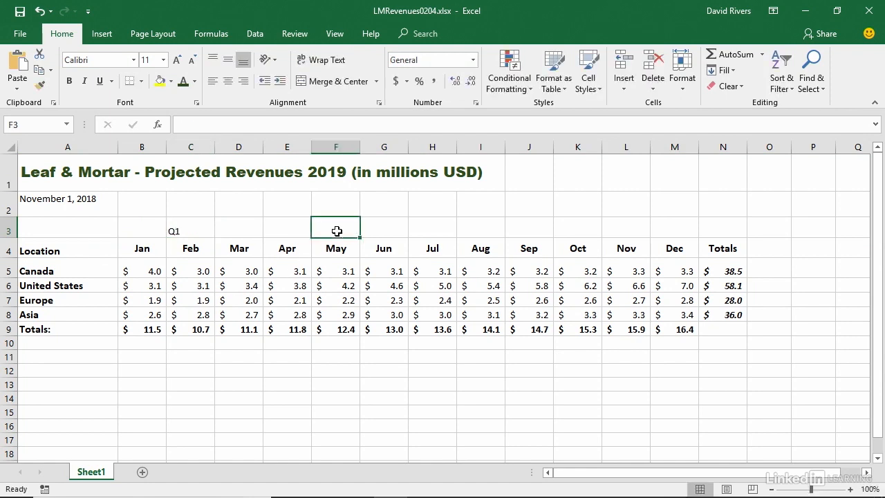
text(Q2)
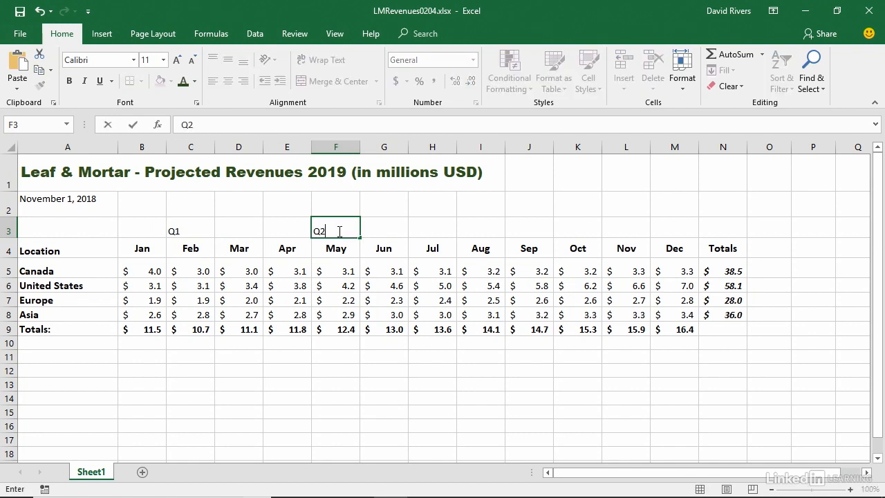
click(482, 228)
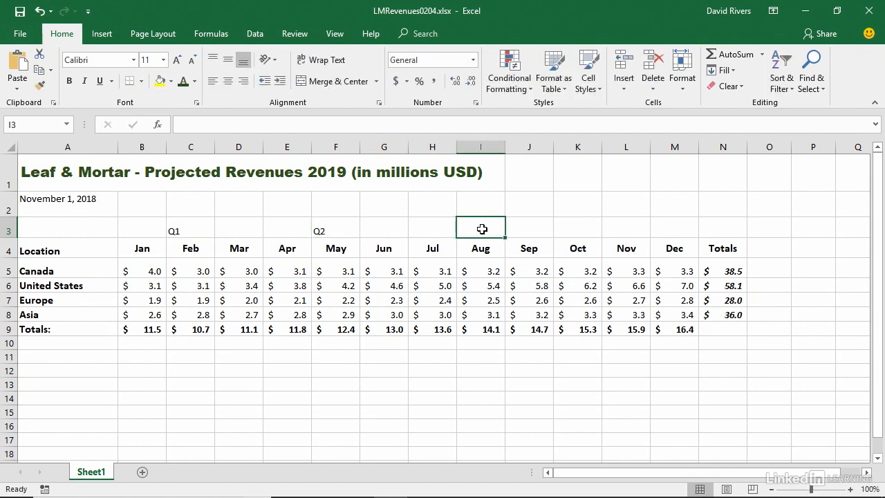
text(Q3)
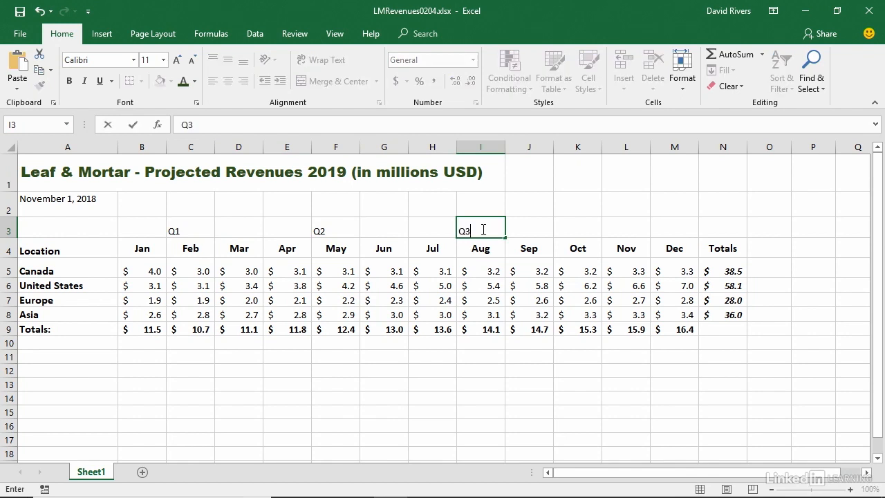
click(624, 230)
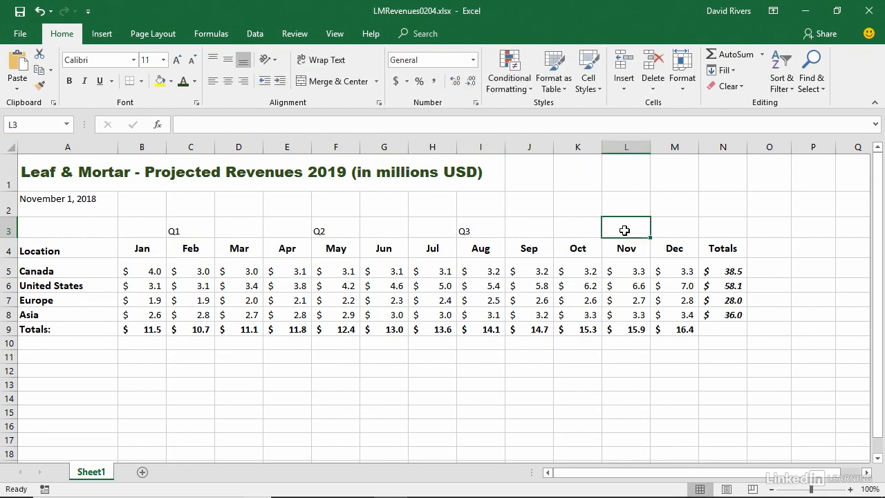
text(Q4)
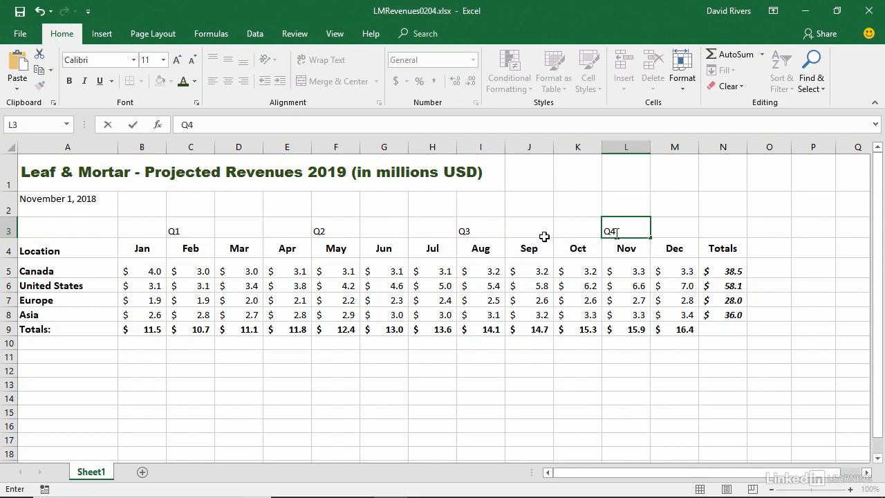
Step: Center the quarter labels in C3:L3 horizontally and vertically, and make them bold at font size 14
drag(184, 229, 613, 233)
click(229, 82)
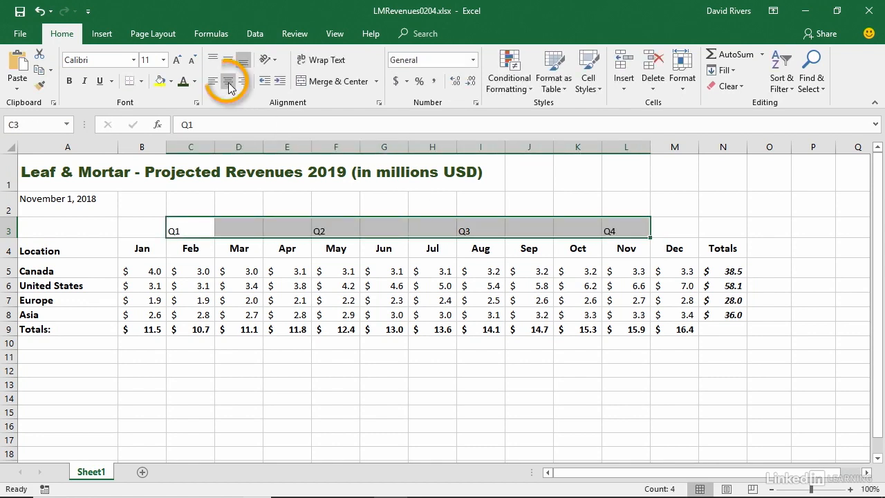
click(228, 64)
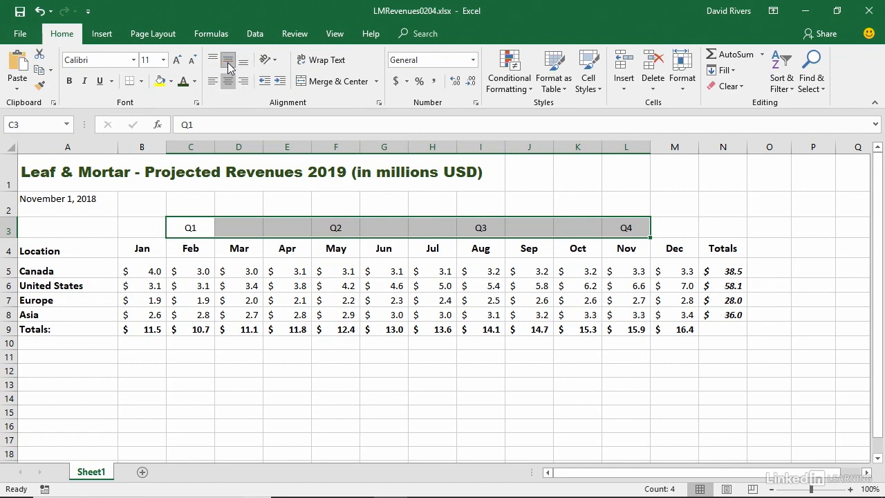
click(70, 82)
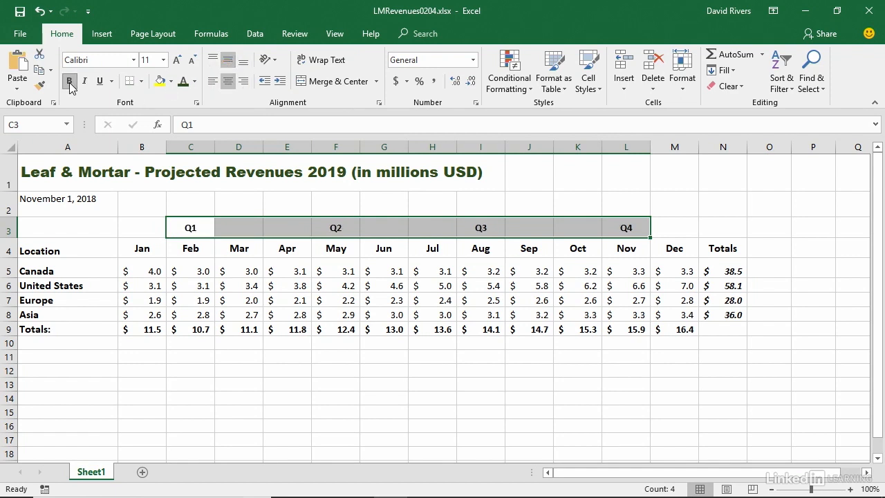
click(177, 64)
click(177, 64)
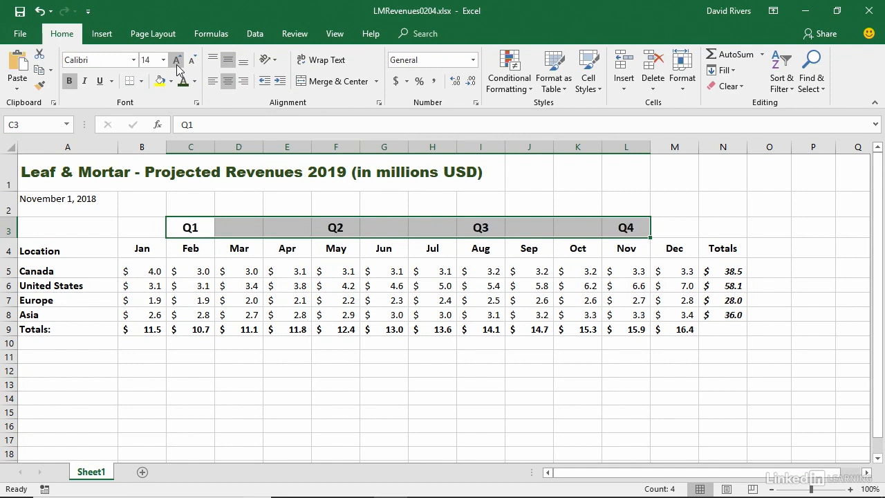
click(551, 389)
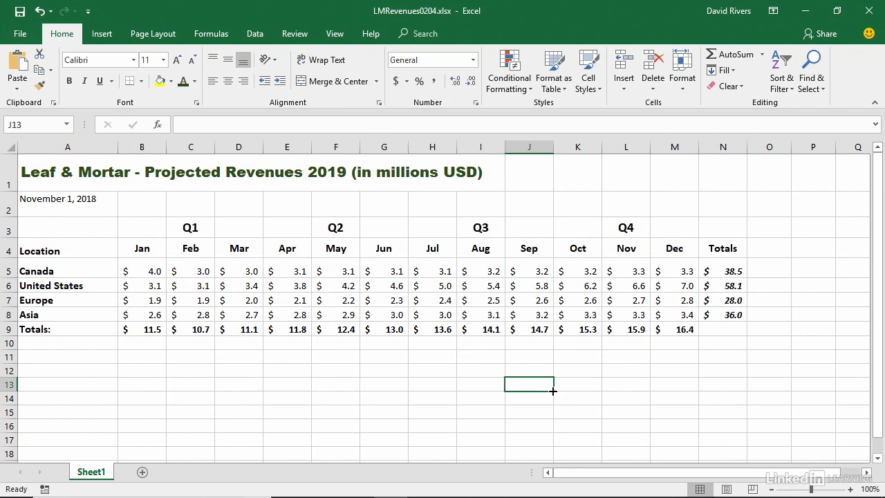